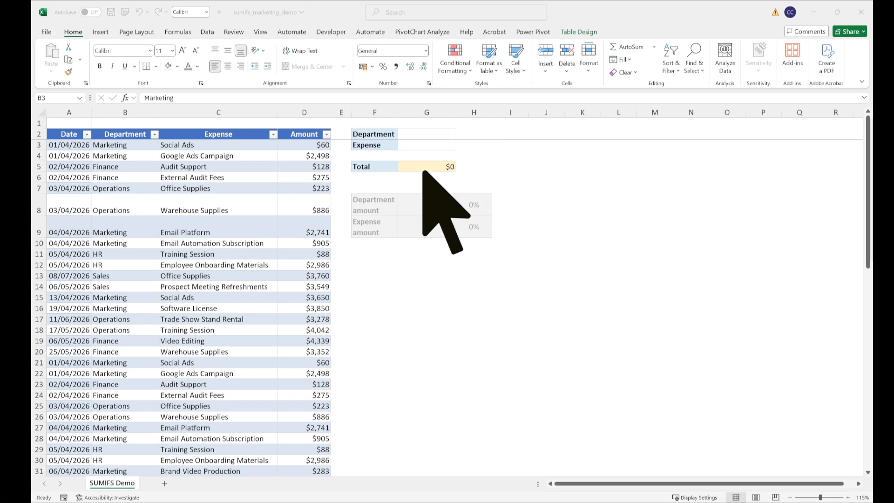
- Set the Department in G2 to Marketing and the Expense in G3 to Audit Support
click(722, 266)
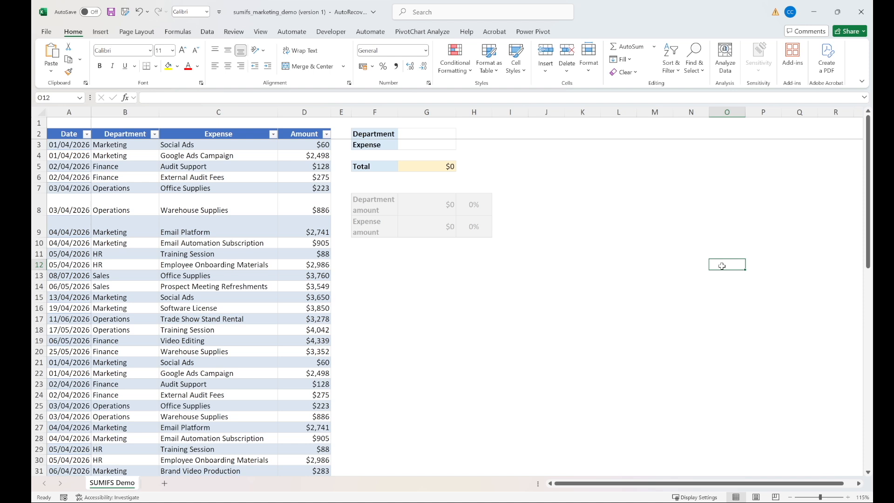
click(430, 135)
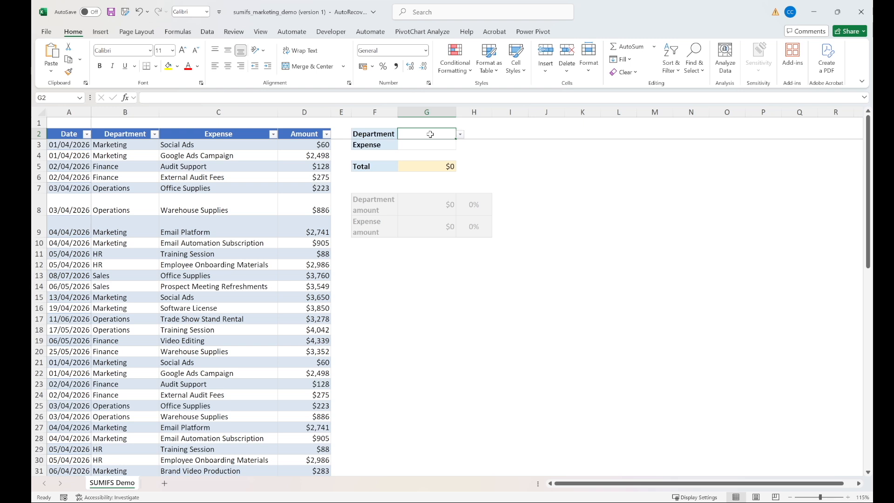
text(ma)
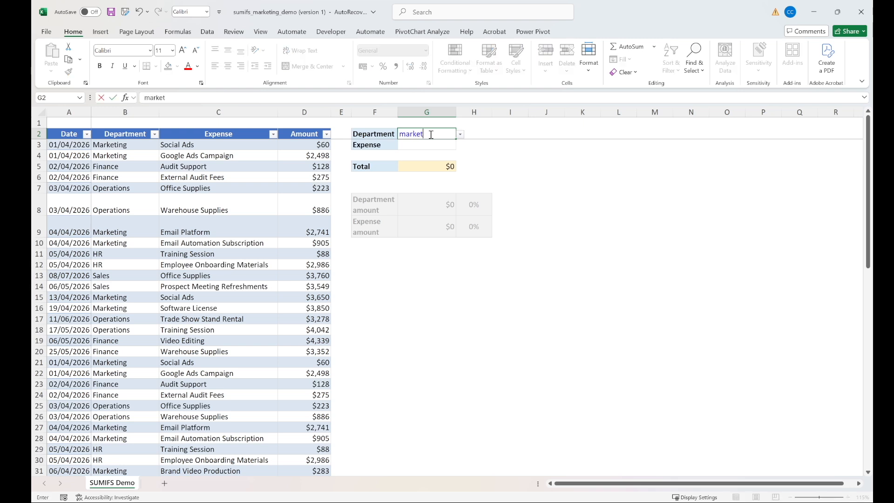
text(rket)
key(Return)
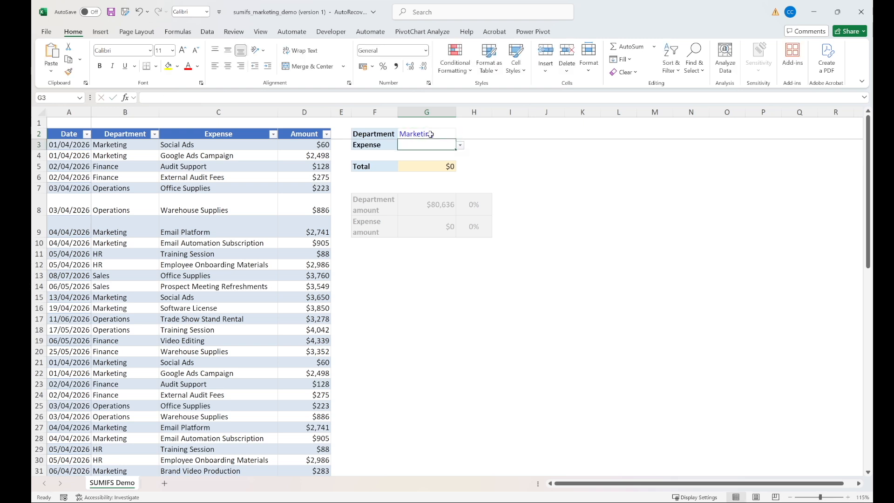
text(au)
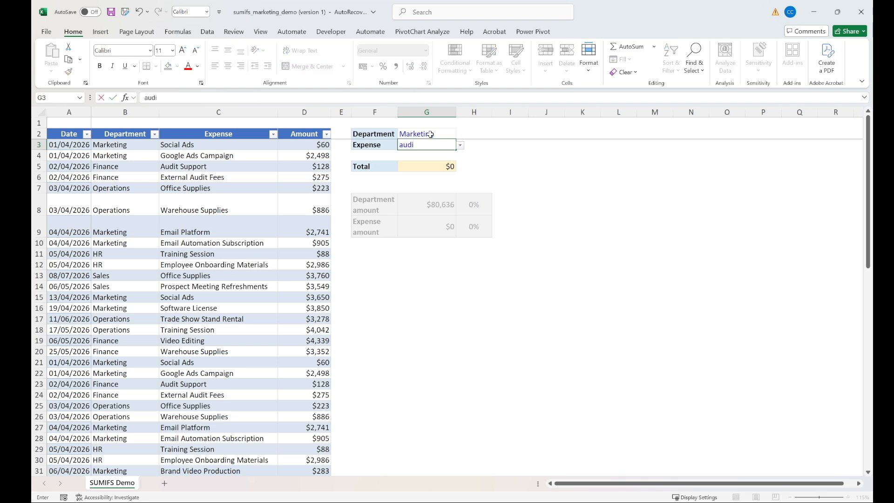
text(di)
key(Return)
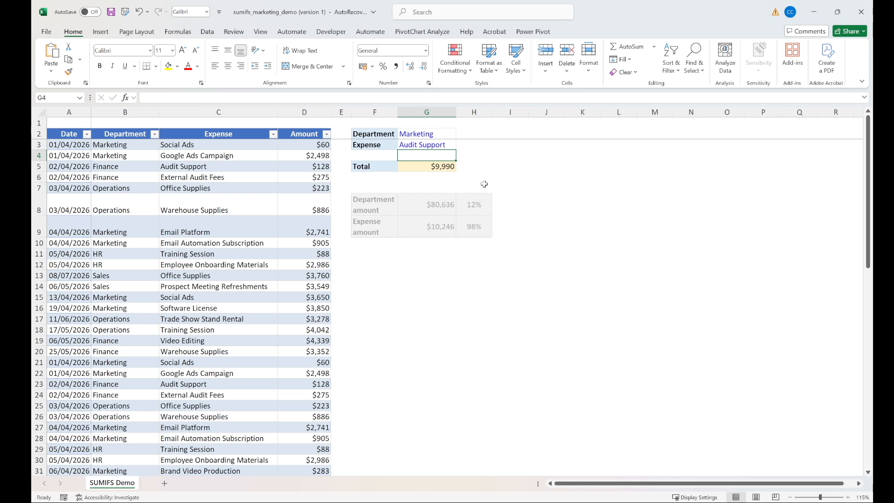
- Review the percentage cells H8 and H9, as well as the department, expense, total and amount cells in column G
click(487, 207)
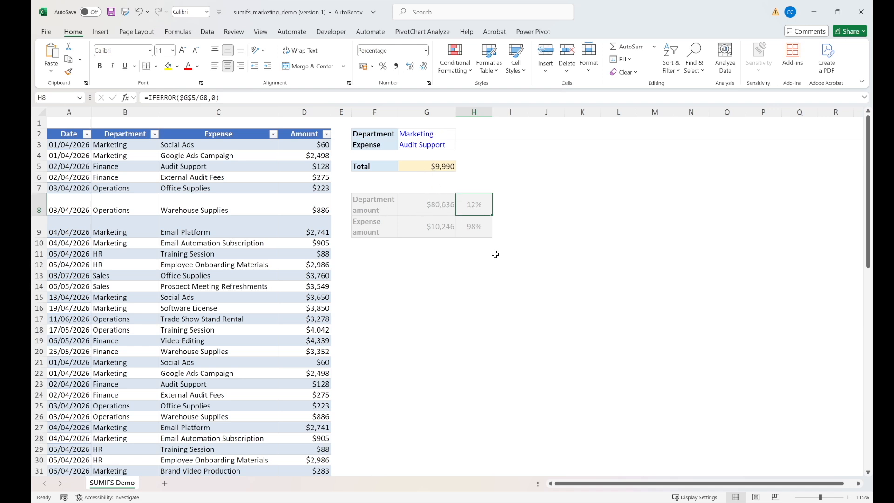
click(470, 231)
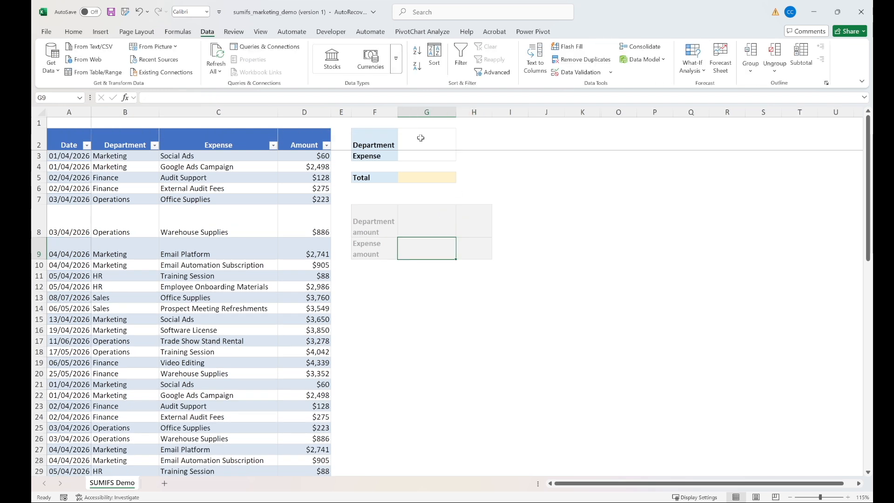
click(421, 138)
click(422, 156)
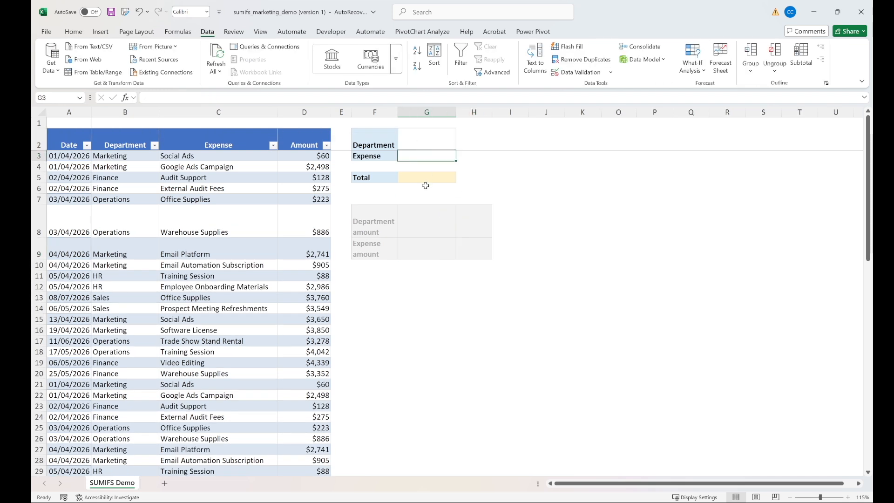
click(427, 177)
click(428, 225)
click(431, 248)
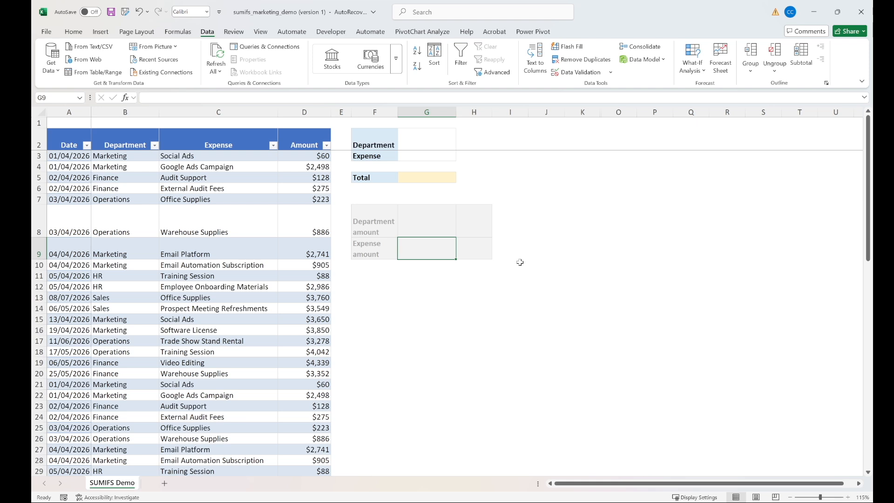
- Enter =SUMIF(ExpenseData[Department],G2,ExpenseData[Amount]) in G8 to calculate the department amount, and check the formula
click(441, 212)
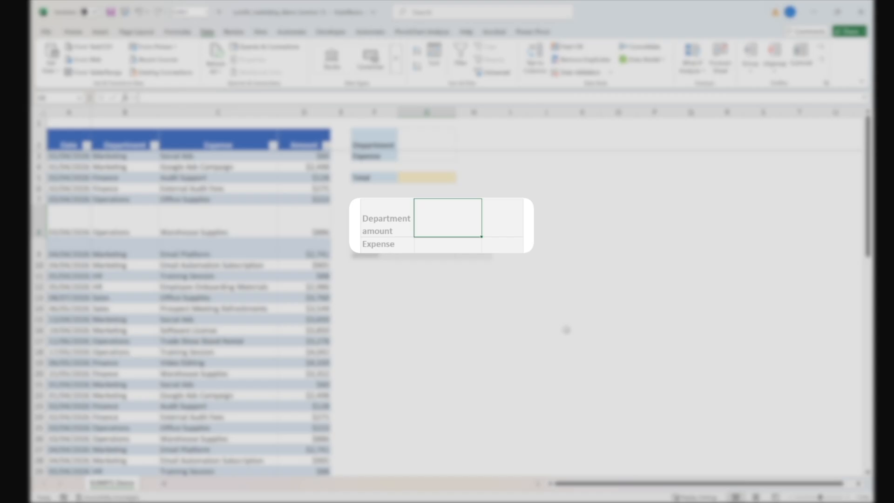
text(=sumif)
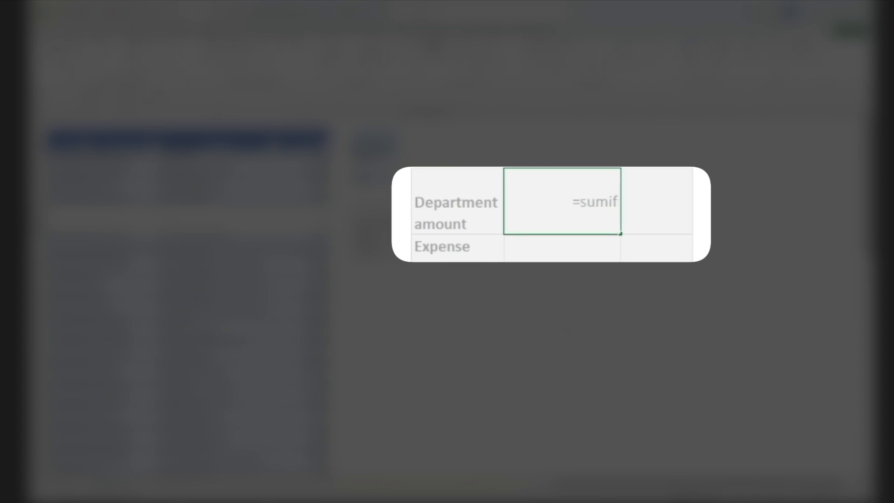
text(()
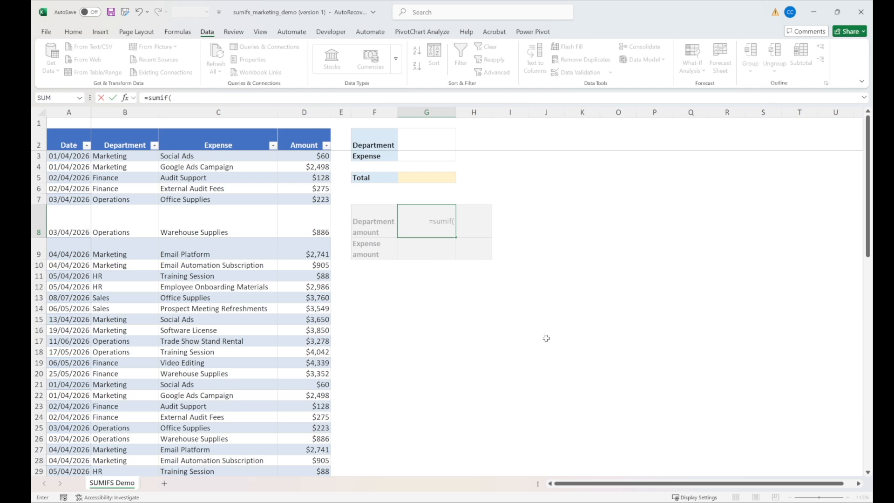
click(124, 130)
text(,)
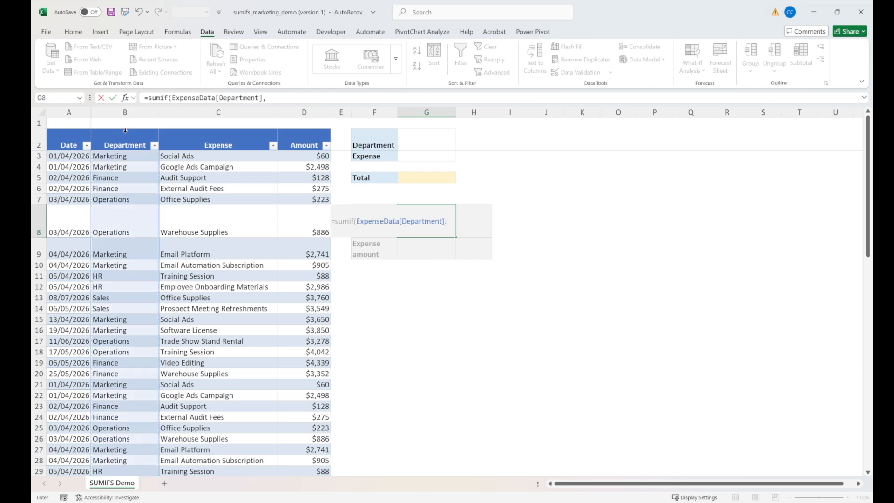
click(429, 139)
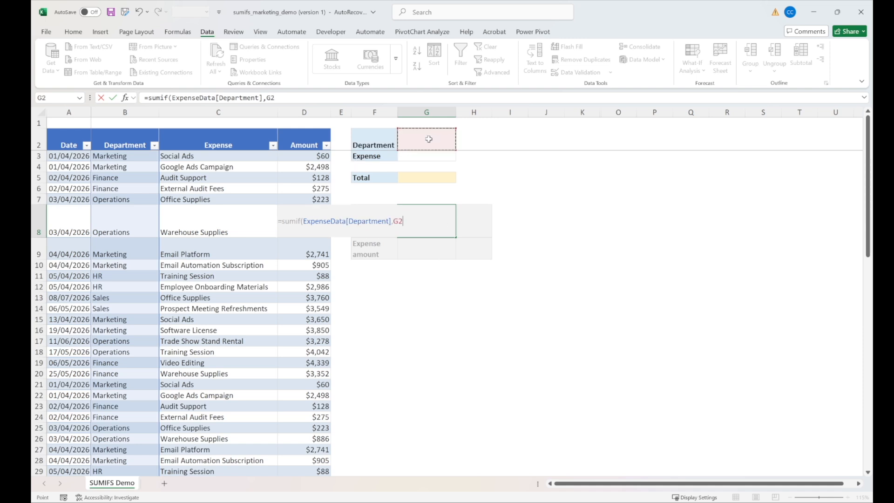
text(,)
click(305, 128)
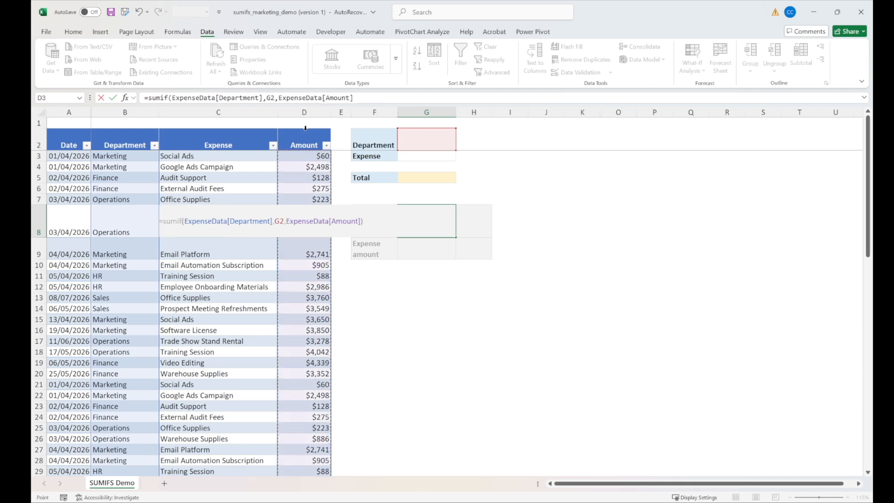
key(Return)
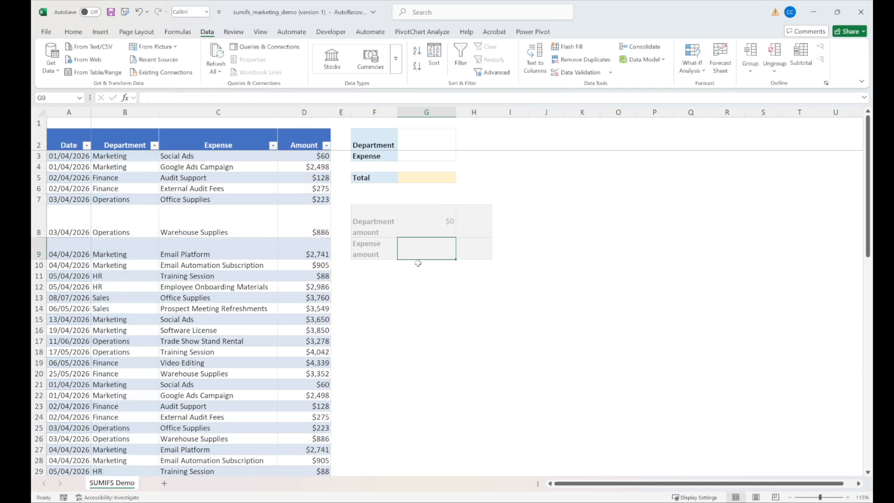
click(428, 218)
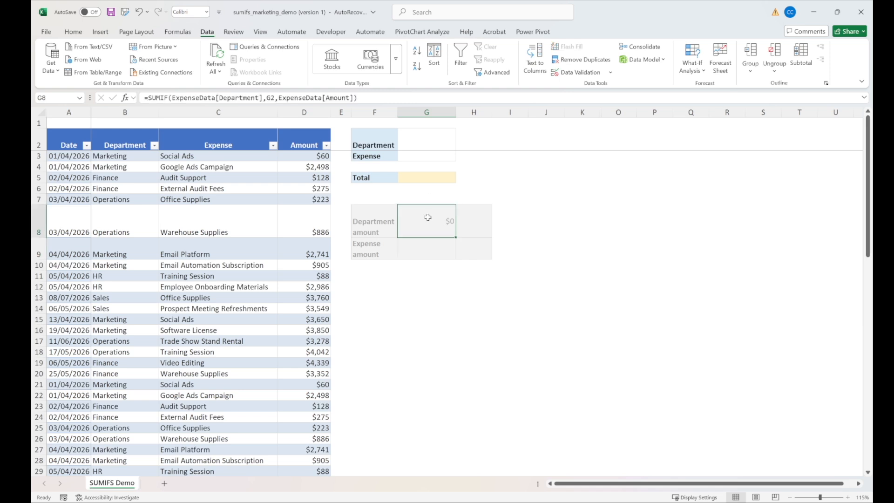
- Set the Department criterion in G2 to Marketing
click(408, 143)
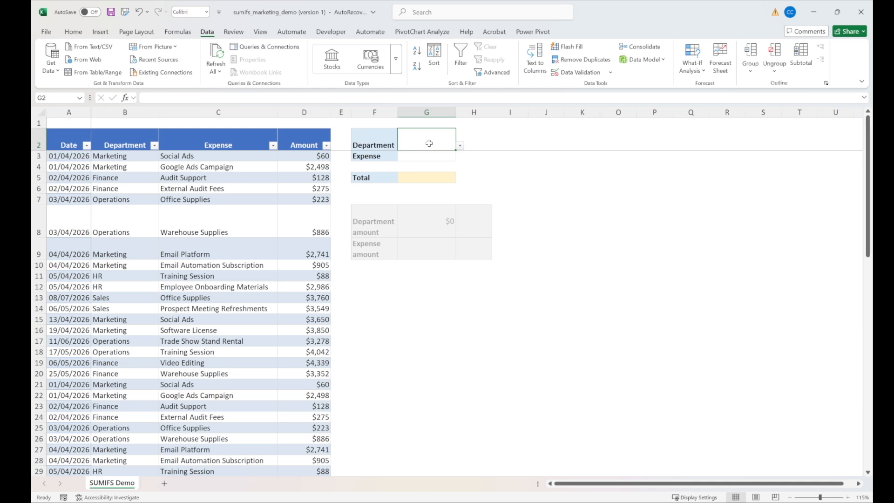
text(mark)
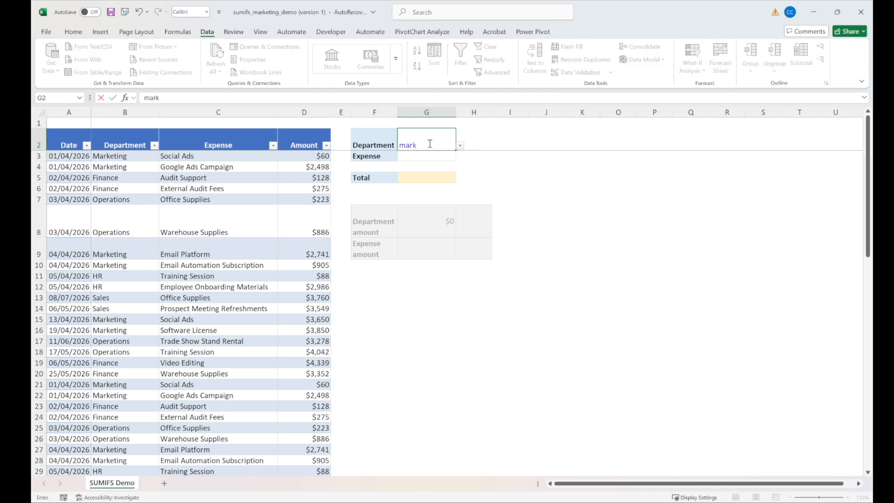
key(Return)
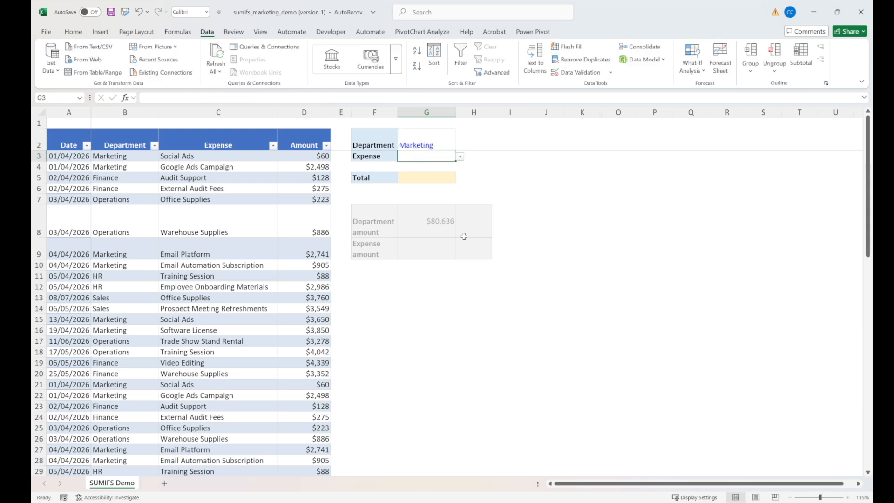
- Enter =SUMIF(ExpenseData[Expense],G3,ExpenseData[Amount]) in G9 to calculate the expense amount
click(435, 251)
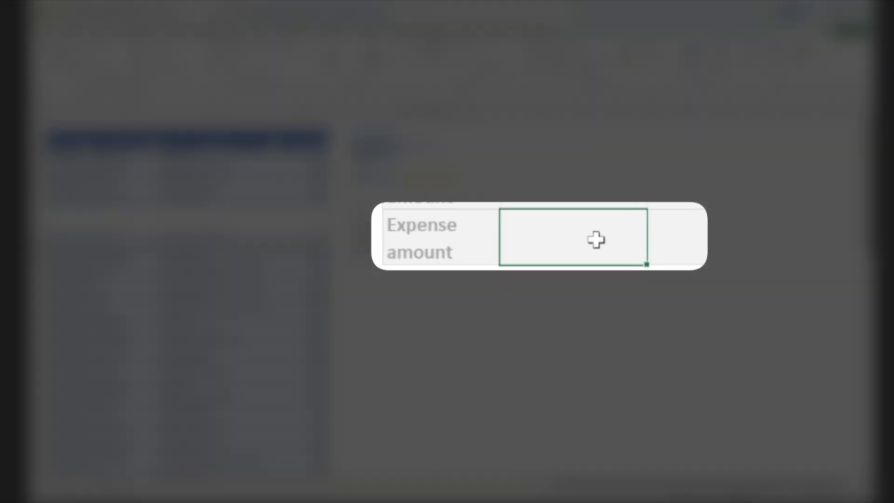
text(=sumi)
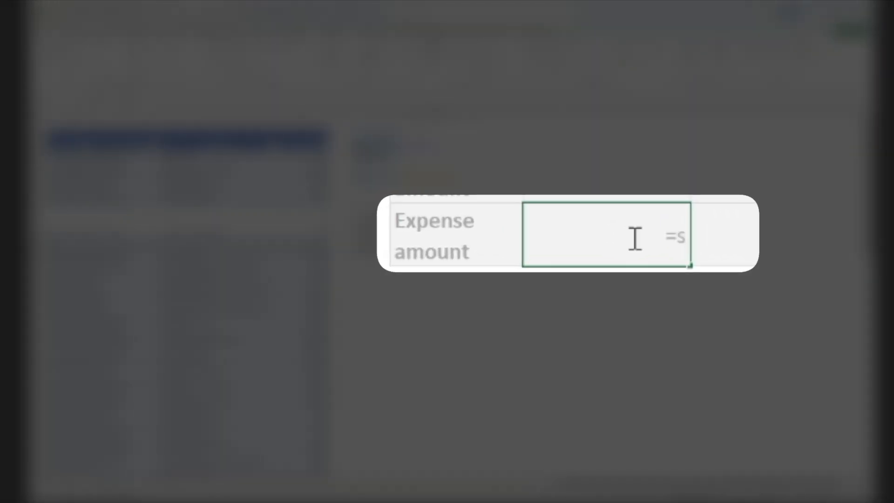
text(f()
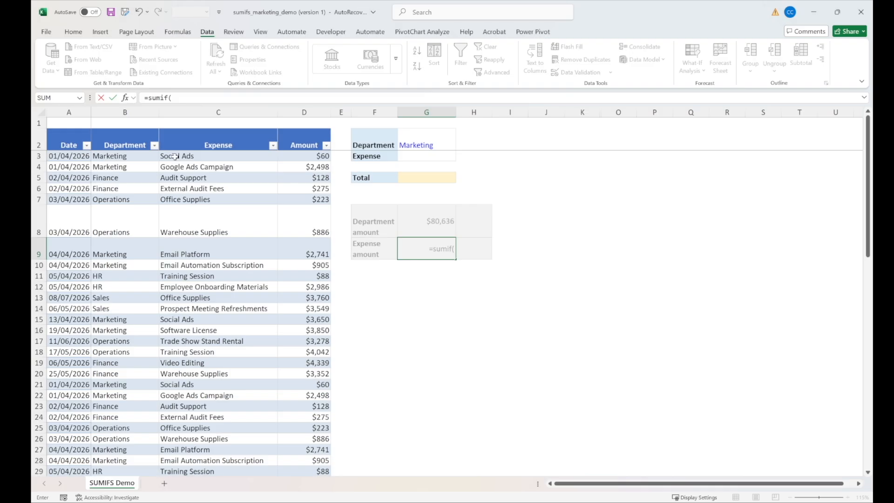
click(229, 130)
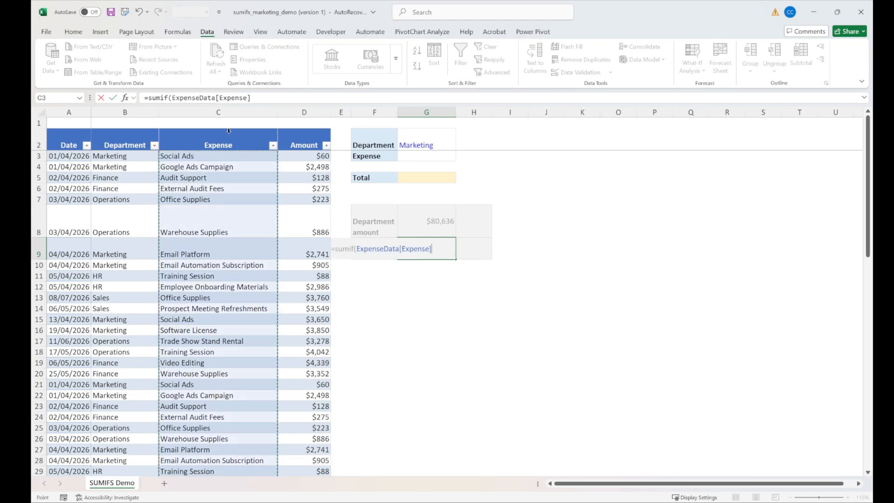
text(,)
click(426, 155)
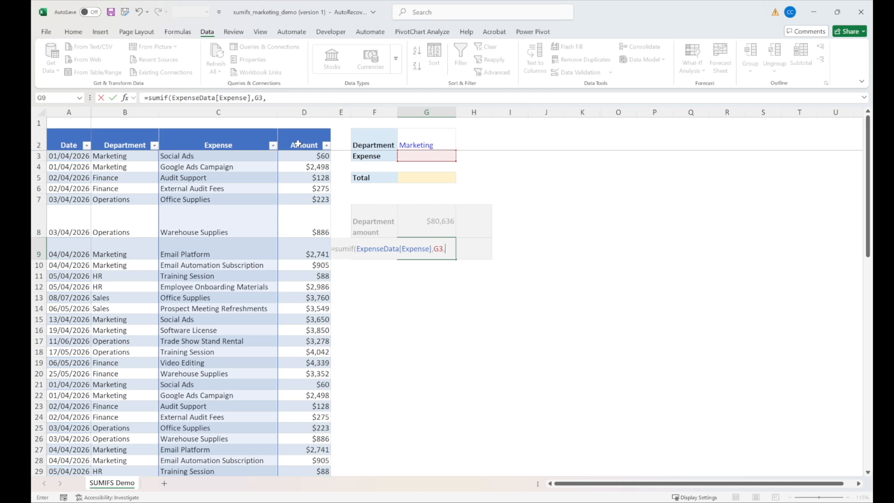
click(308, 129)
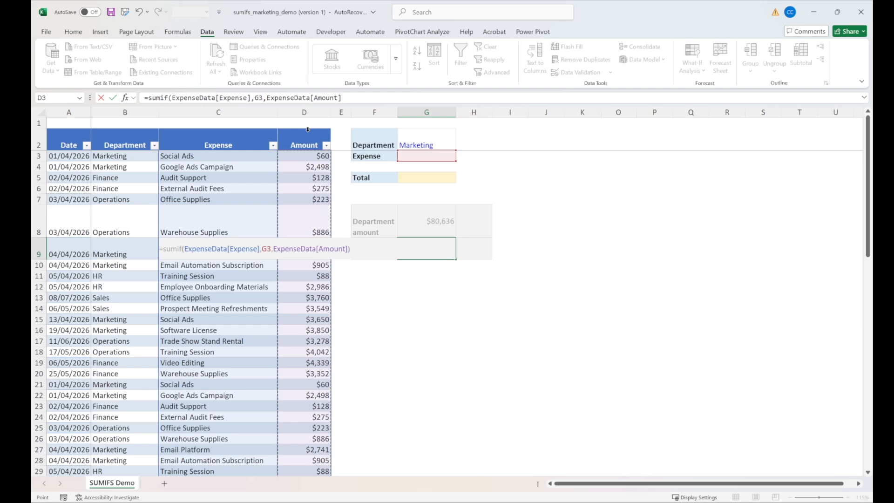
key(Return)
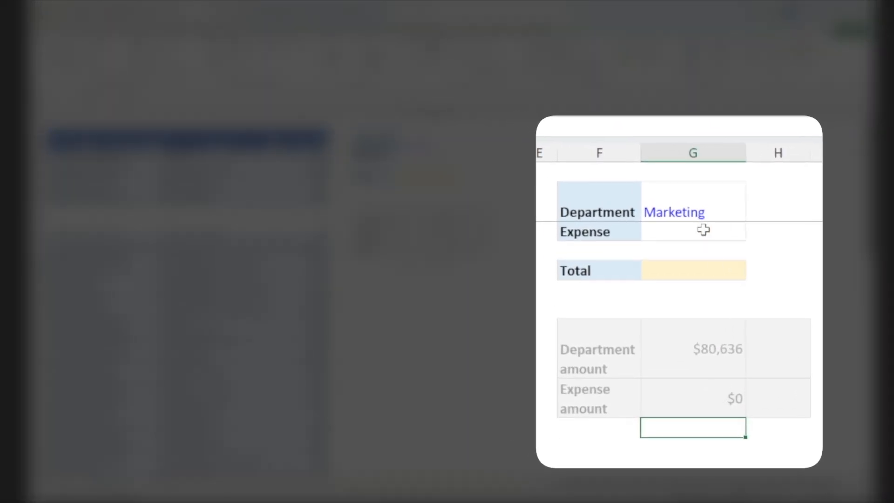
- Set the Expense criterion in G3 to Audit Support
click(691, 229)
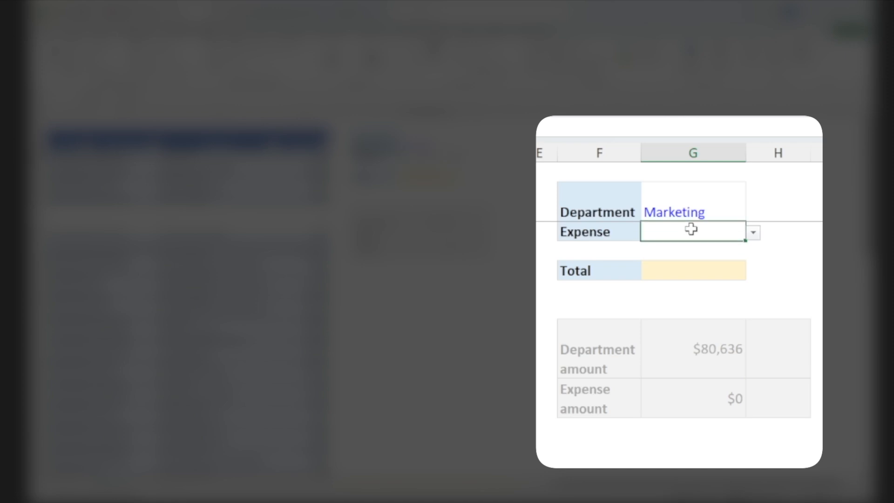
text(audit)
key(Return)
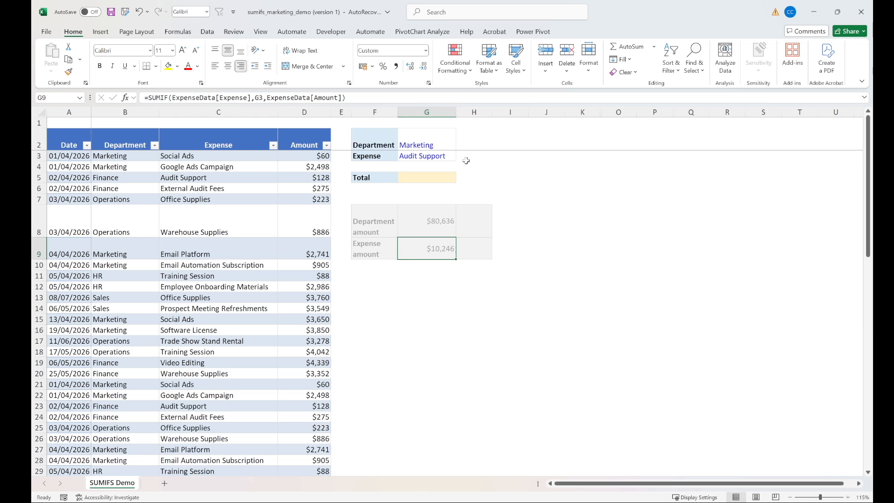
- Enter =G5/G8 in H8 to calculate the total's share of the department amount
click(478, 225)
text(=)
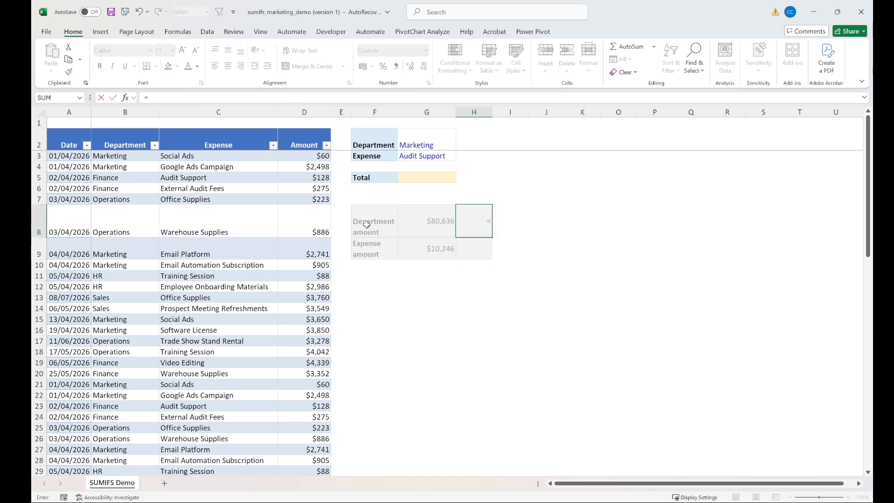
click(415, 179)
text(/)
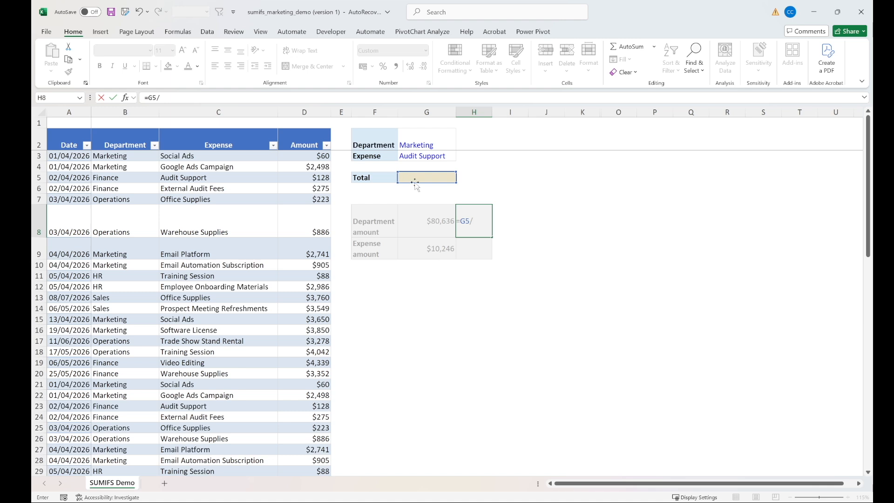
click(435, 224)
key(Return)
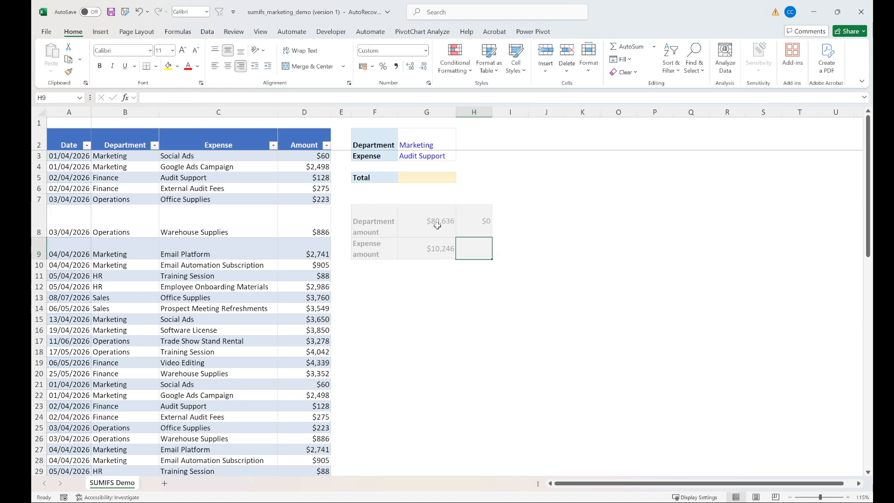
- Enter =G5/G9 in H9 to calculate the total's share of the expense amount
text(=)
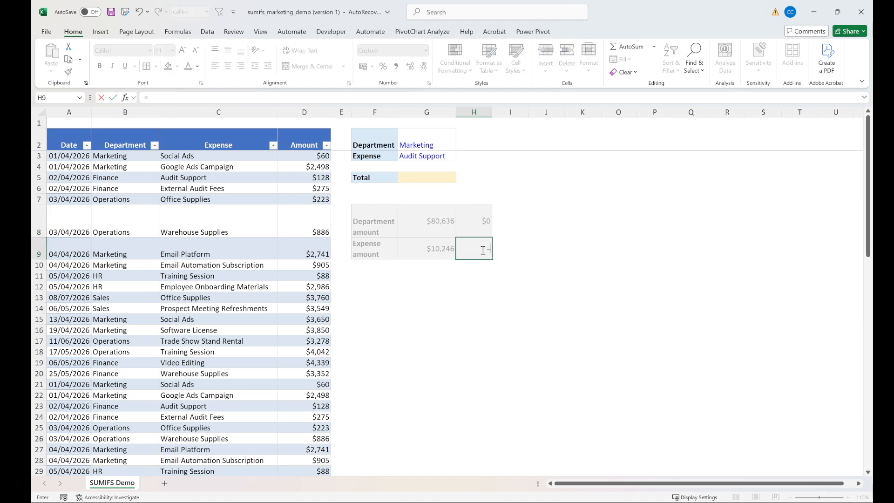
click(444, 177)
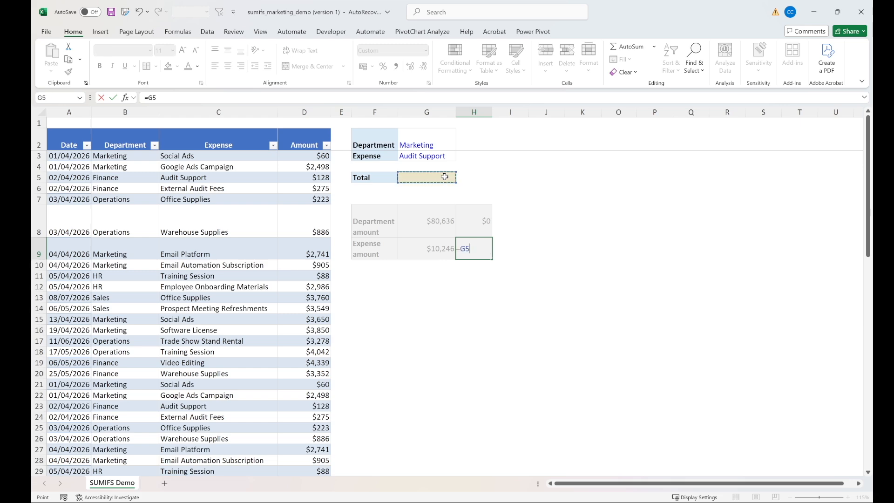
text(/)
click(419, 257)
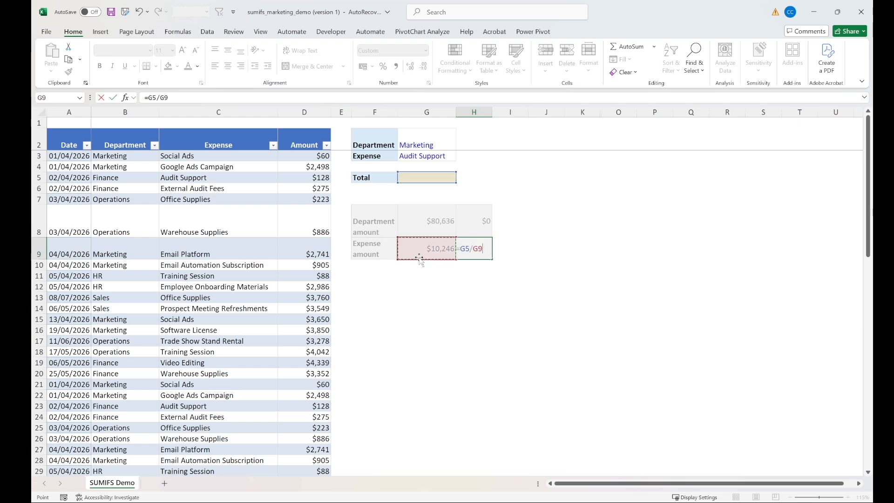
key(Return)
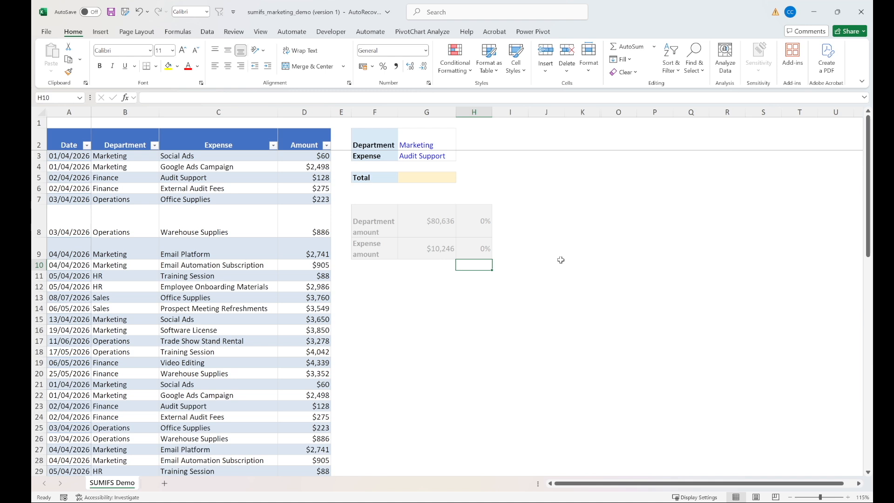
- Enter =SUMIFS(ExpenseData[Amount],ExpenseData[Department],G2,ExpenseData[Expense],G3) in G5 to total the amounts matching both criteria
click(431, 179)
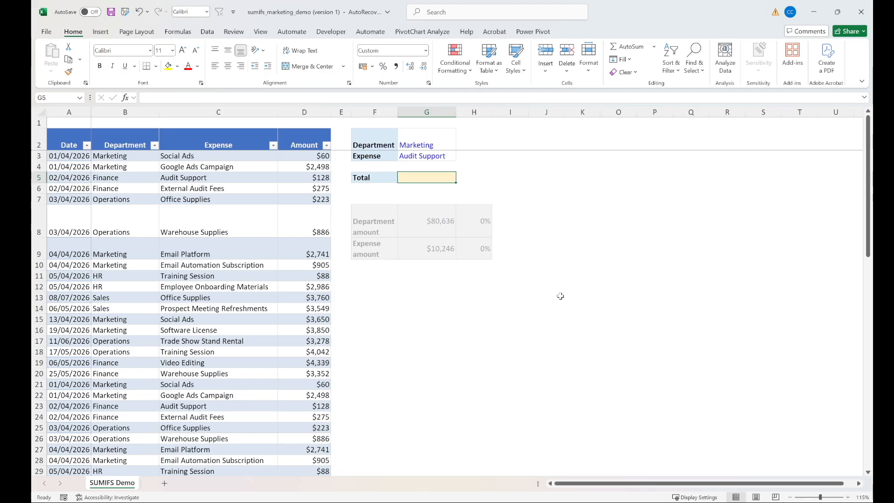
text(=)
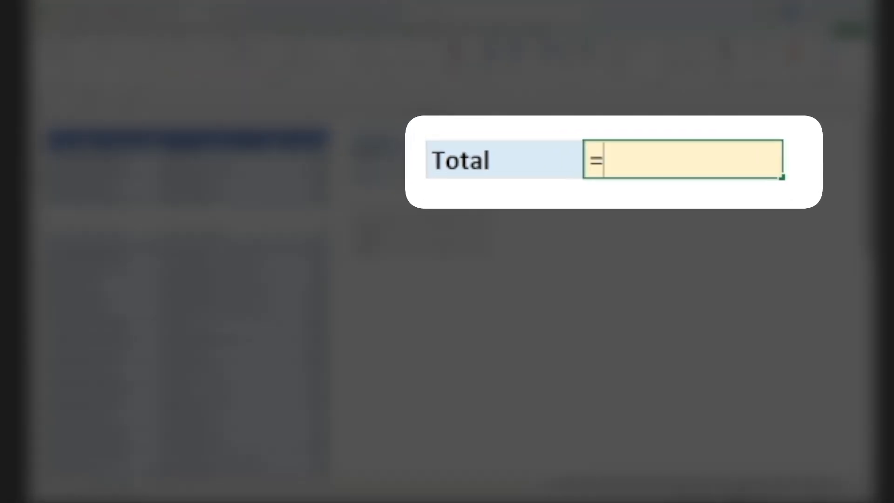
text(sumif)
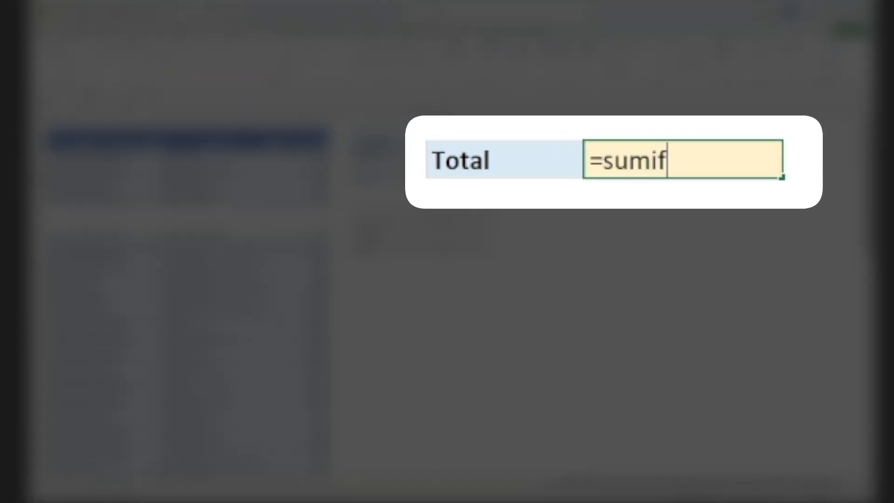
text(s()
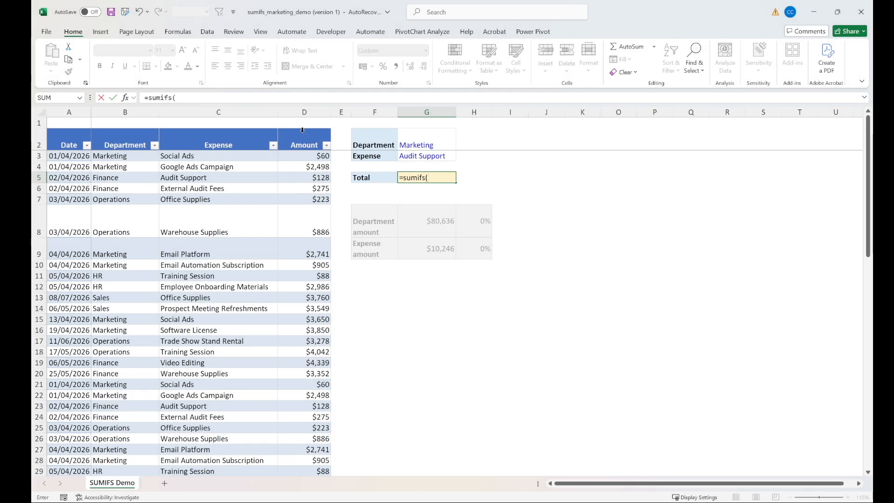
click(303, 130)
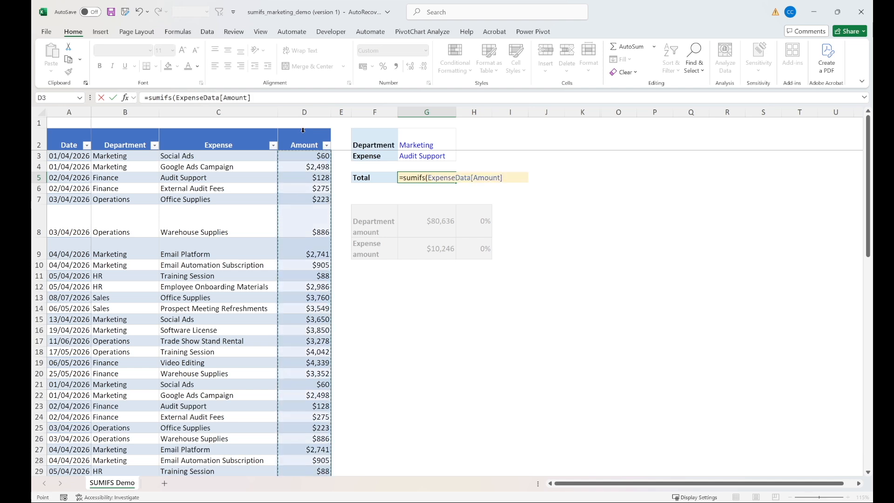
text(,)
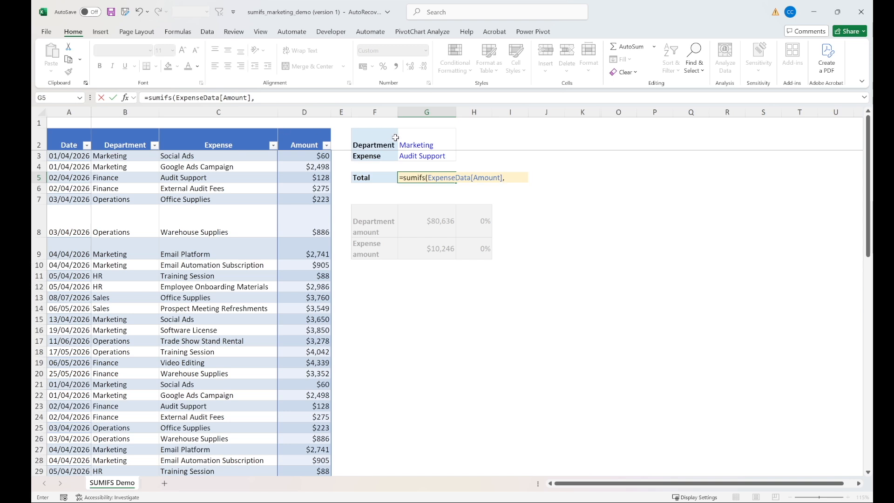
click(129, 130)
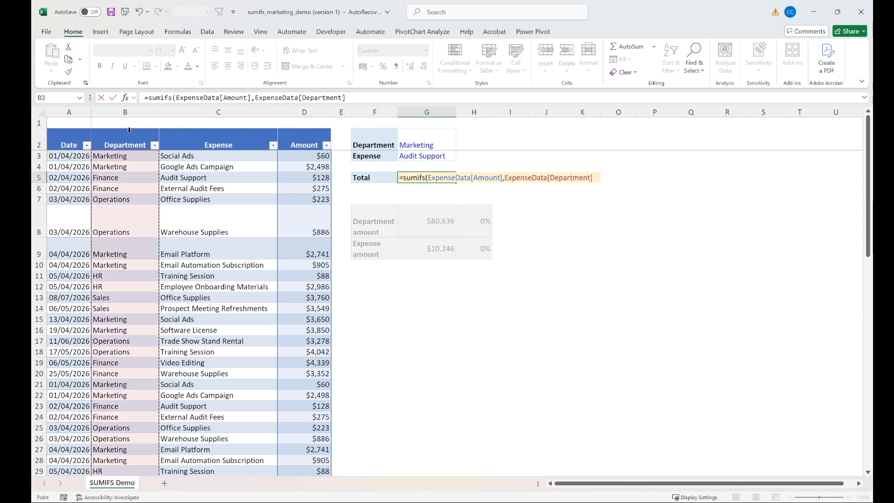
text(,)
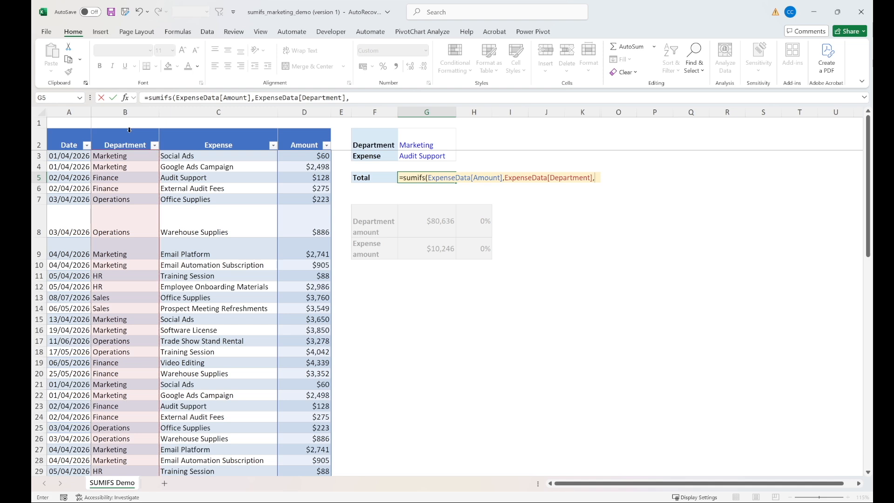
click(433, 141)
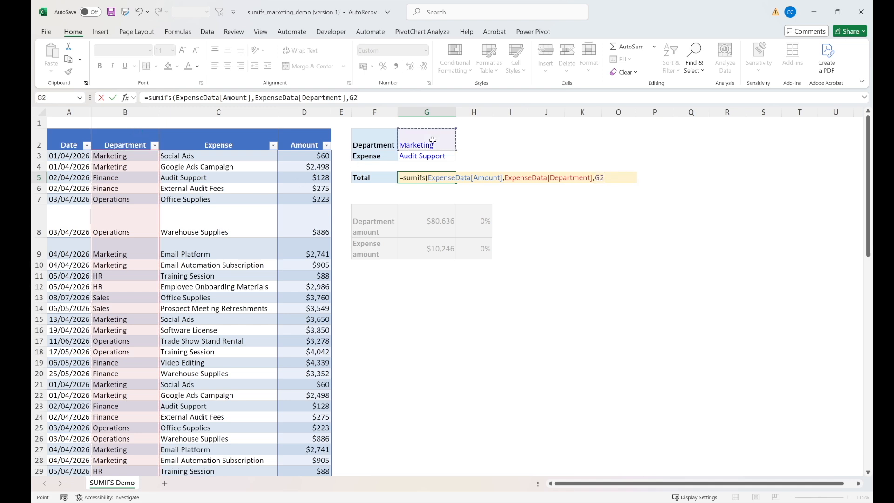
text(,)
click(228, 130)
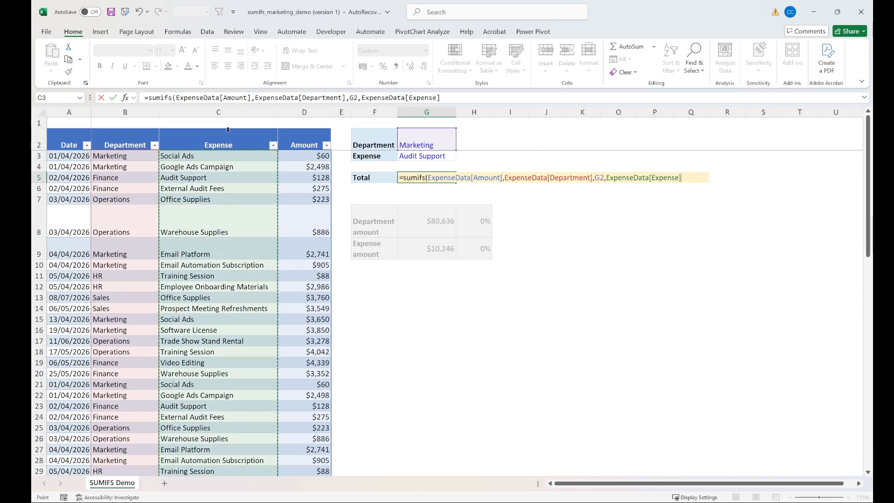
text(,)
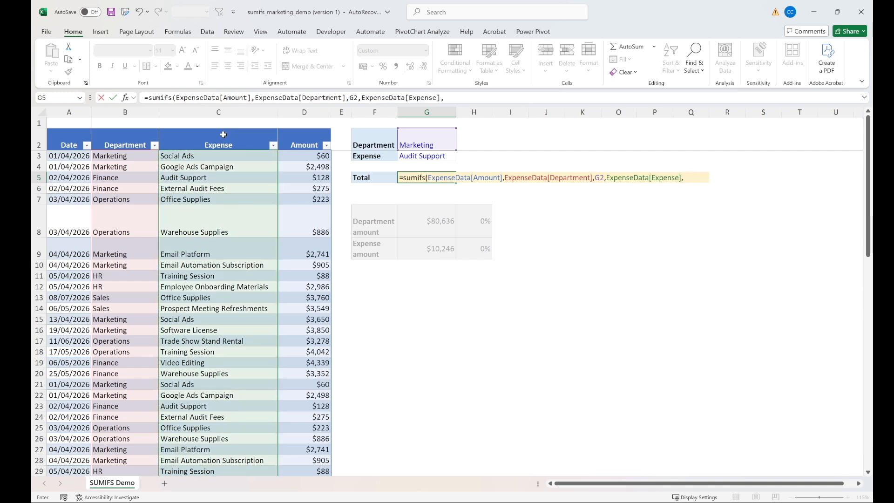
click(423, 156)
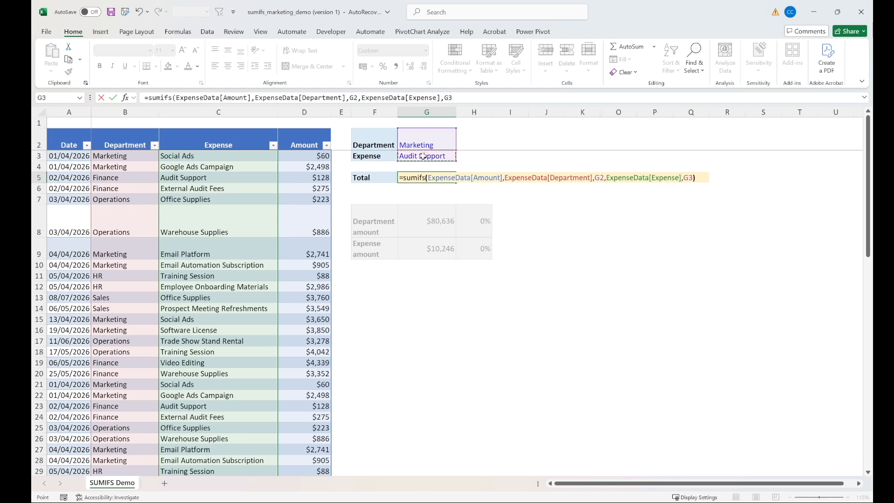
text())
key(Return)
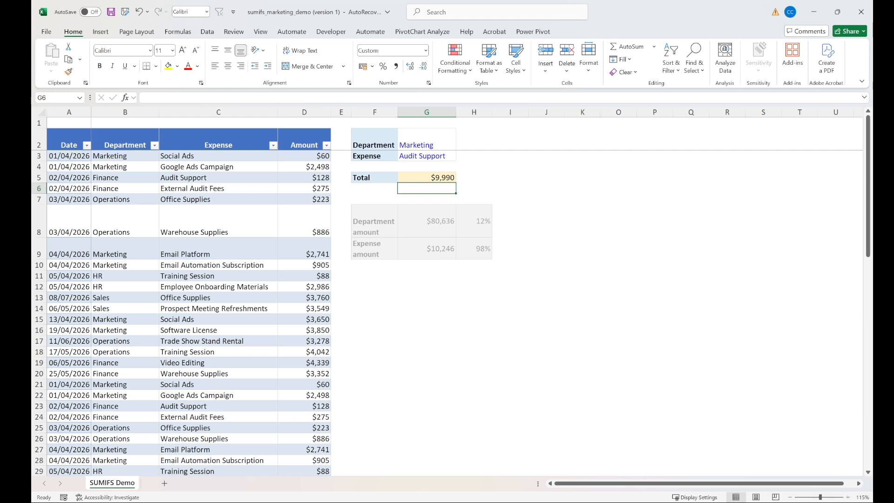
click(437, 169)
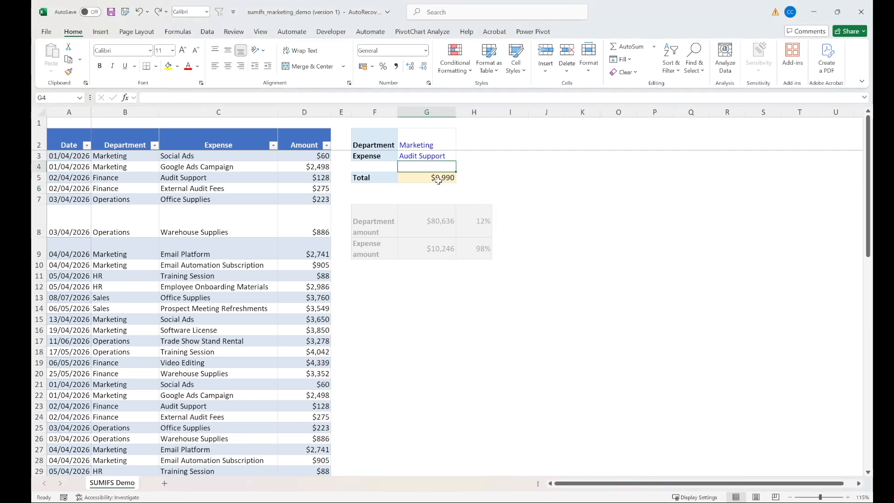
click(438, 180)
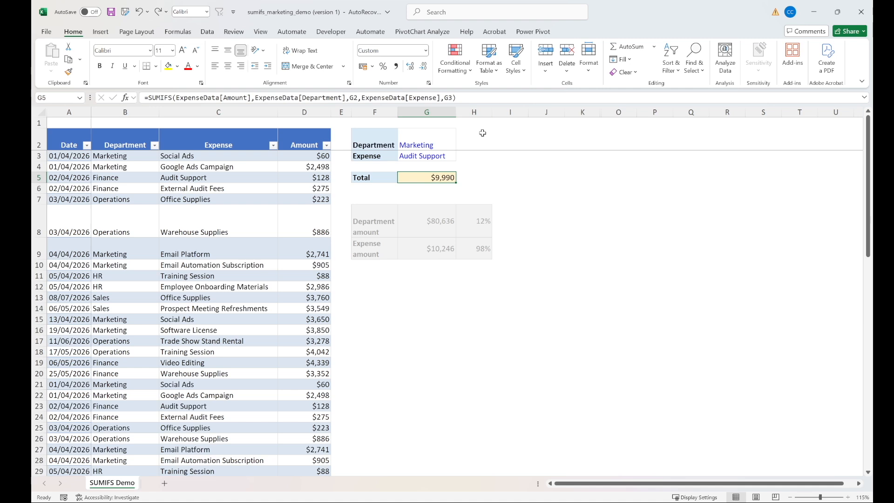
- Clear the Department and Expense criteria in G2:G3 and change the H8 formula to =IFERROR(G5/G8,0)
drag(442, 144, 444, 163)
key(Delete)
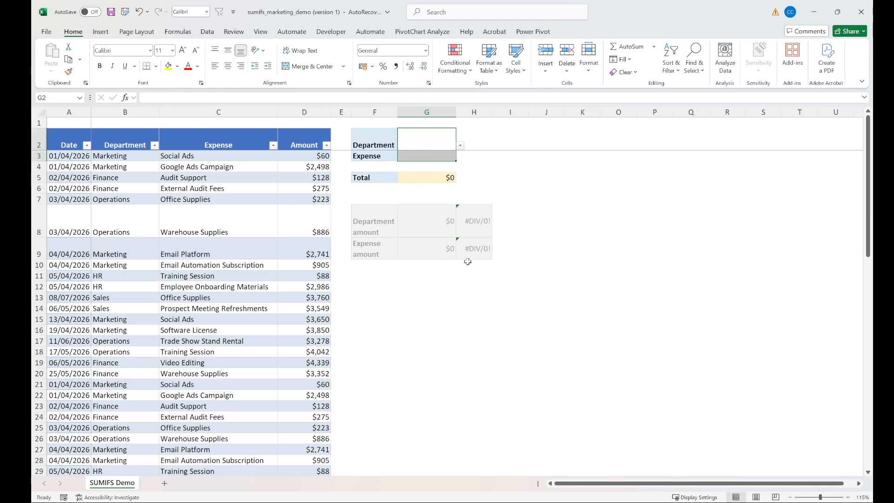
click(469, 224)
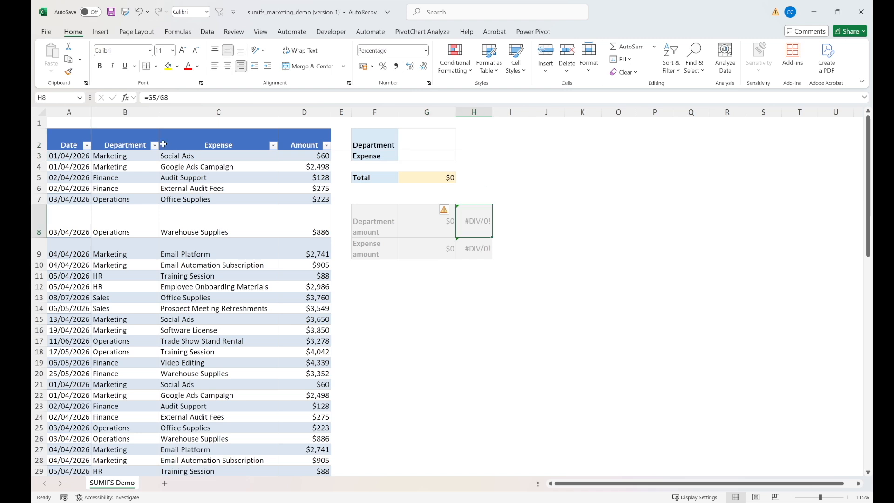
click(148, 97)
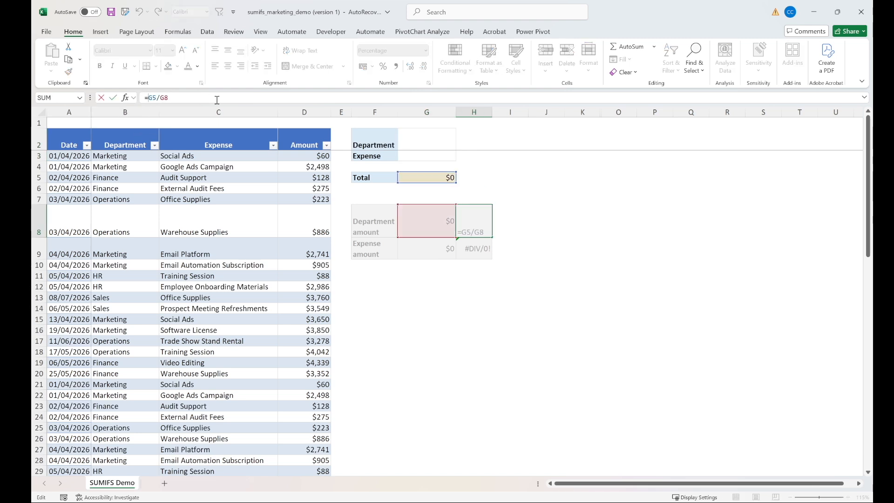
text(ife)
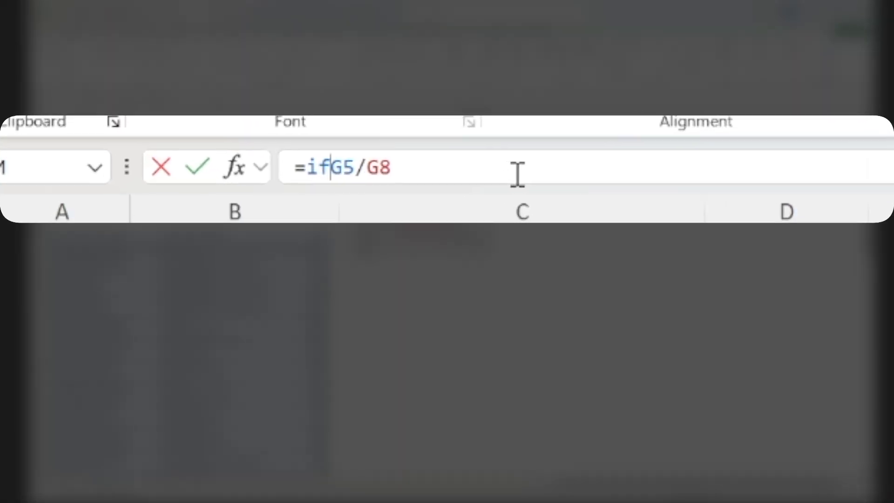
text(rror)
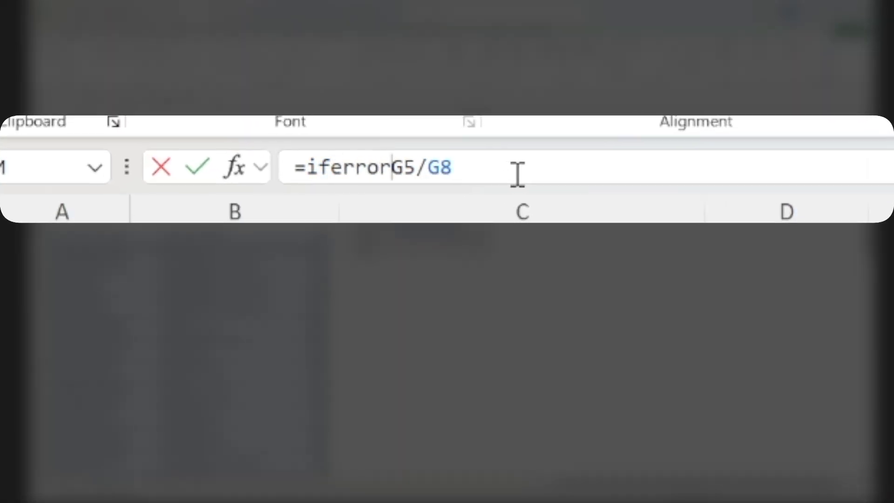
key(Tab)
click(517, 175)
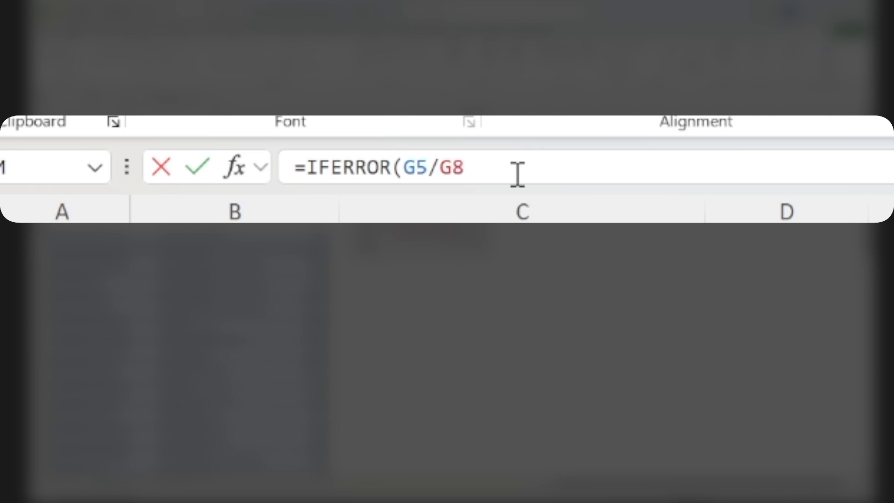
text(,0)
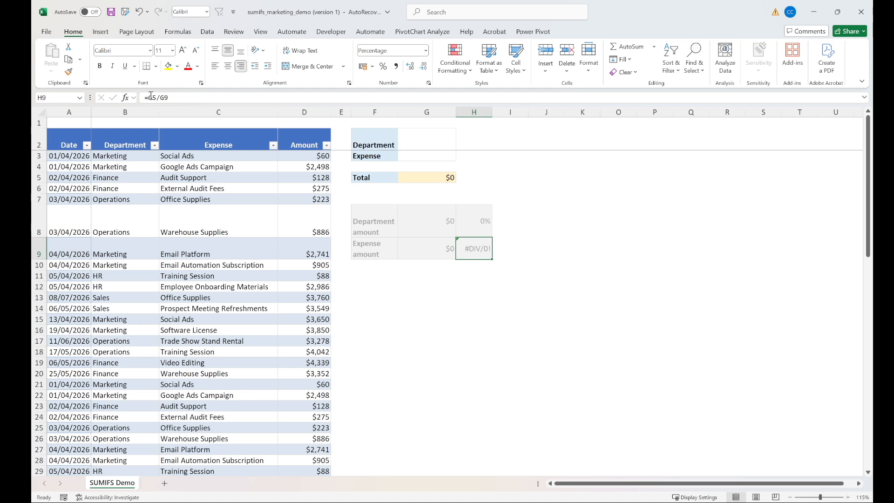
- Wrap the expense share formula in H9 in IFERROR so it reads =IFERROR(G5/G9,0)
click(181, 96)
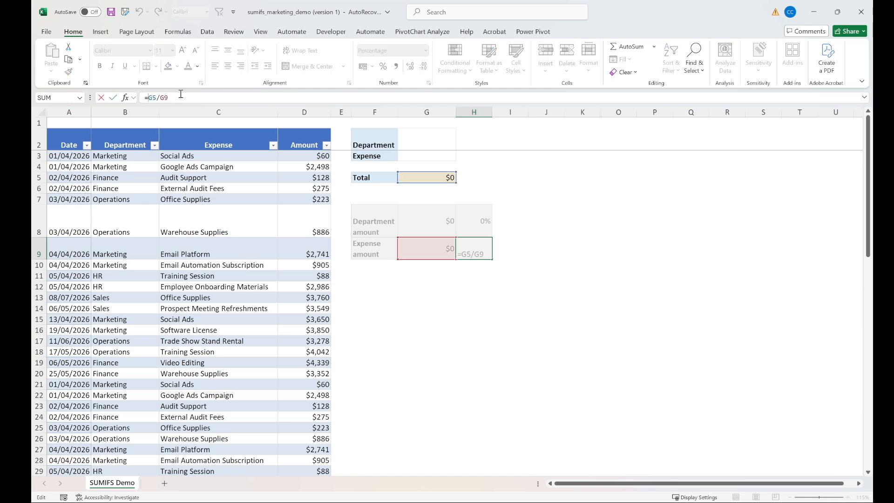
text(if)
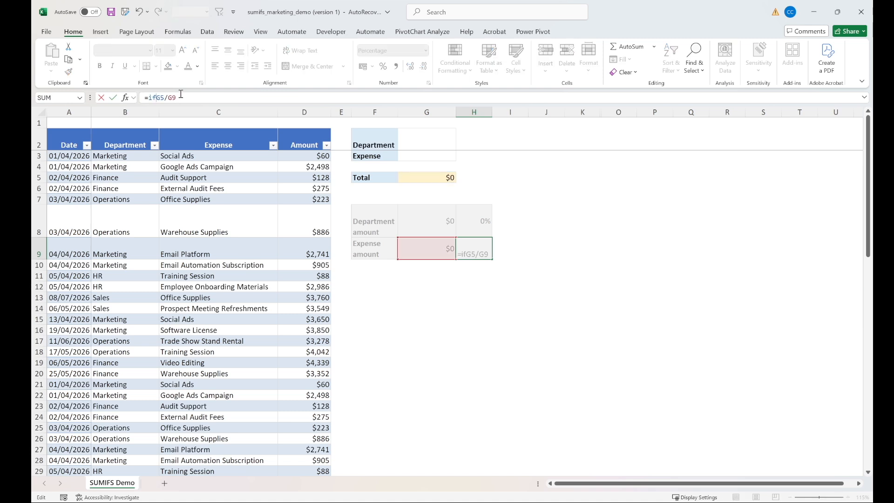
text(error()
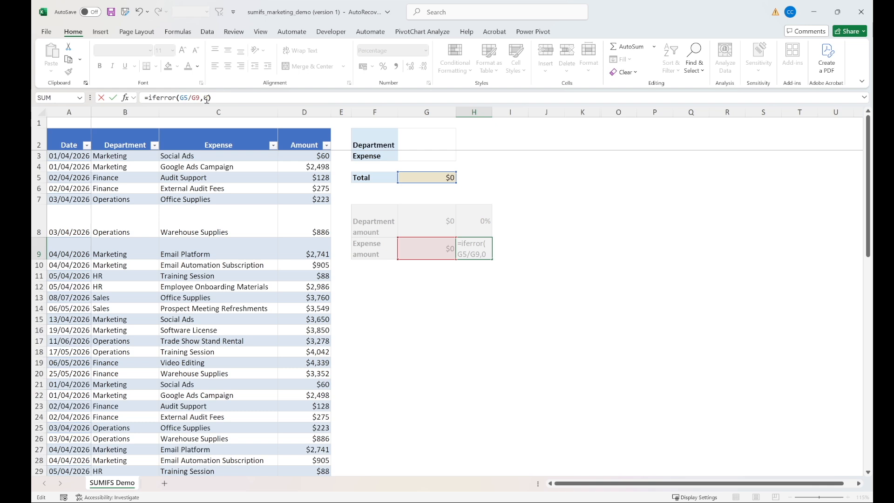
text(,0)
key(Return)
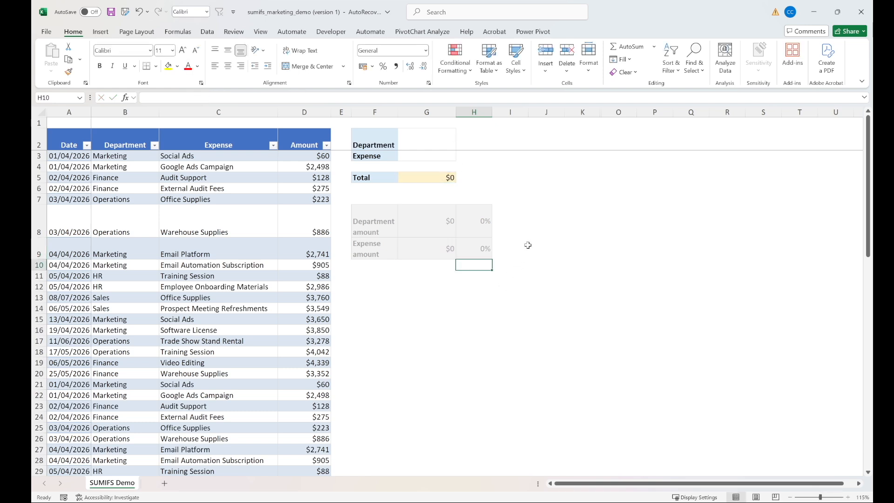
- Set the Department criterion in G2 to Marketing and the Expense criterion in G3 to Audit Support
click(440, 135)
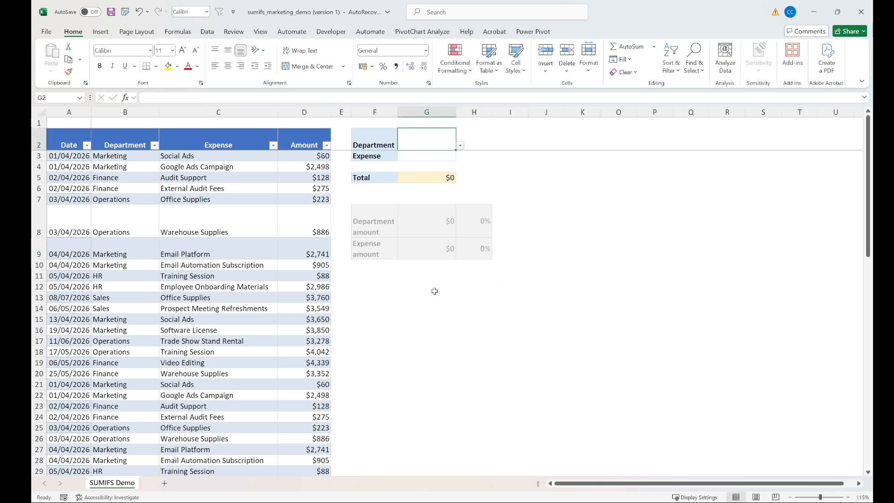
text(ma)
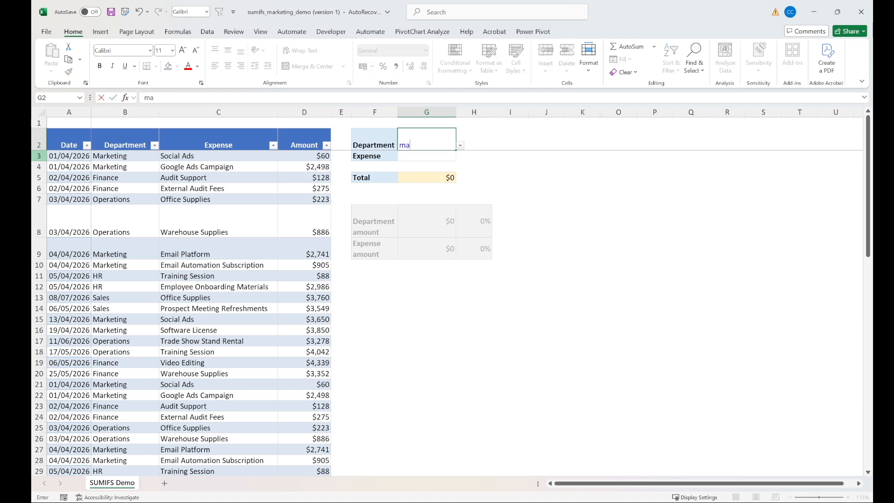
text(r)
key(Return)
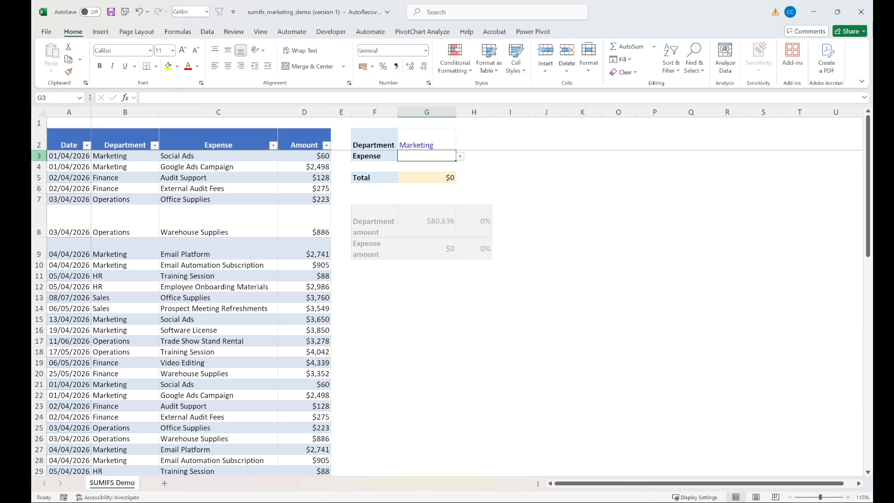
text(au)
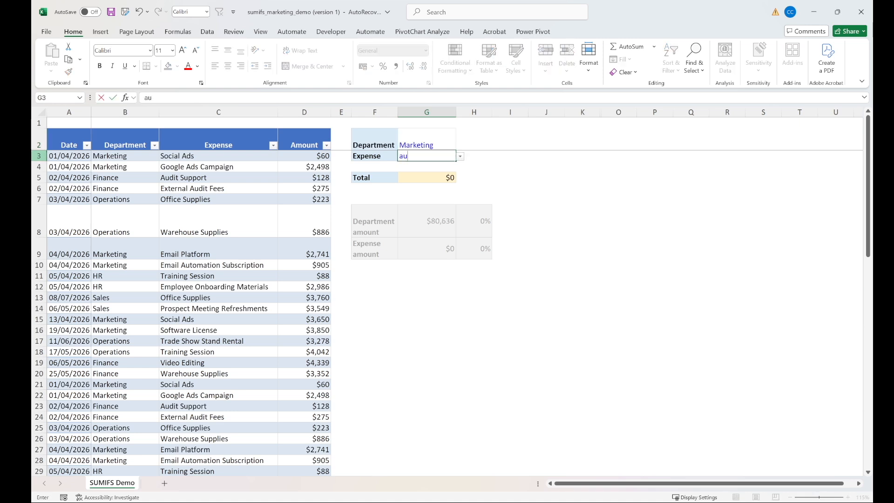
key(Return)
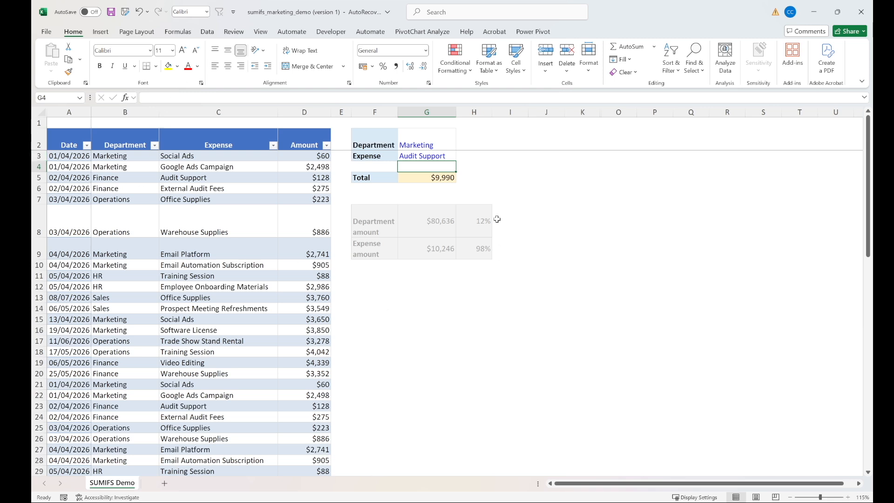